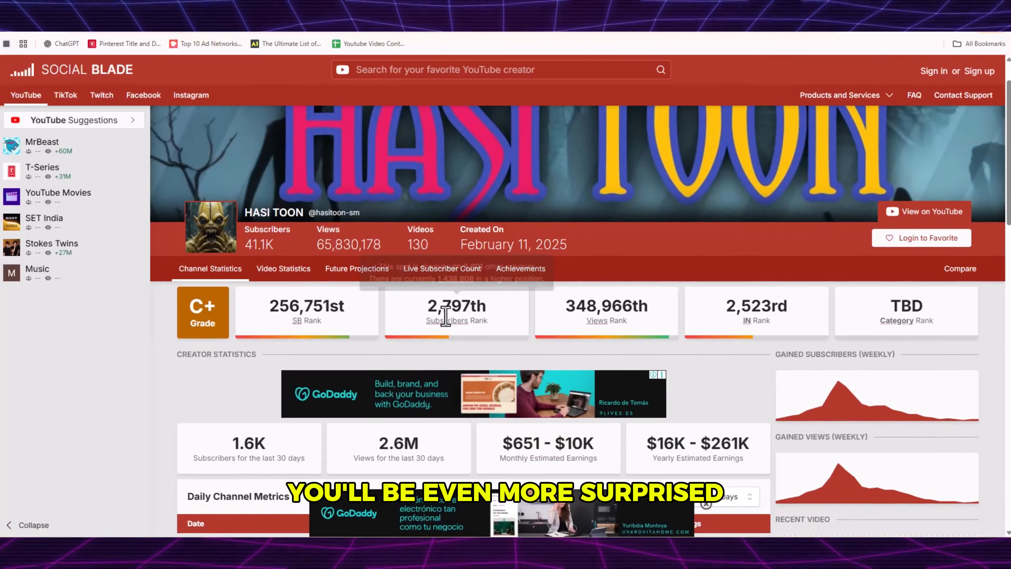
# Examine the HASI TOON channel's Social Blade ranks, video count and creation date, plus the world.wide.story TikTok profile.
pyautogui.scroll(-1, 341, 337)
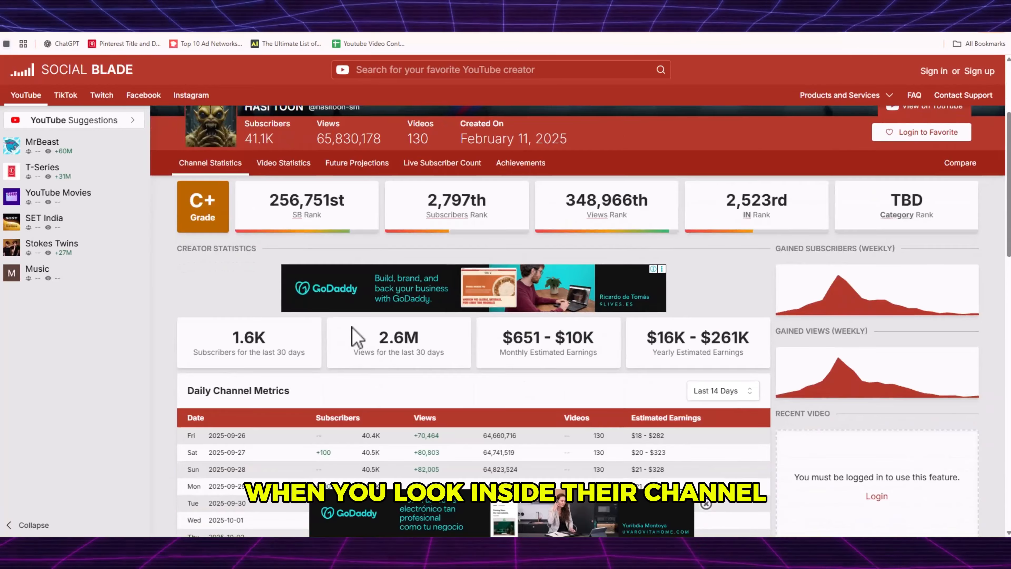
pyautogui.moveTo(259, 209); pyautogui.dragTo(378, 200)
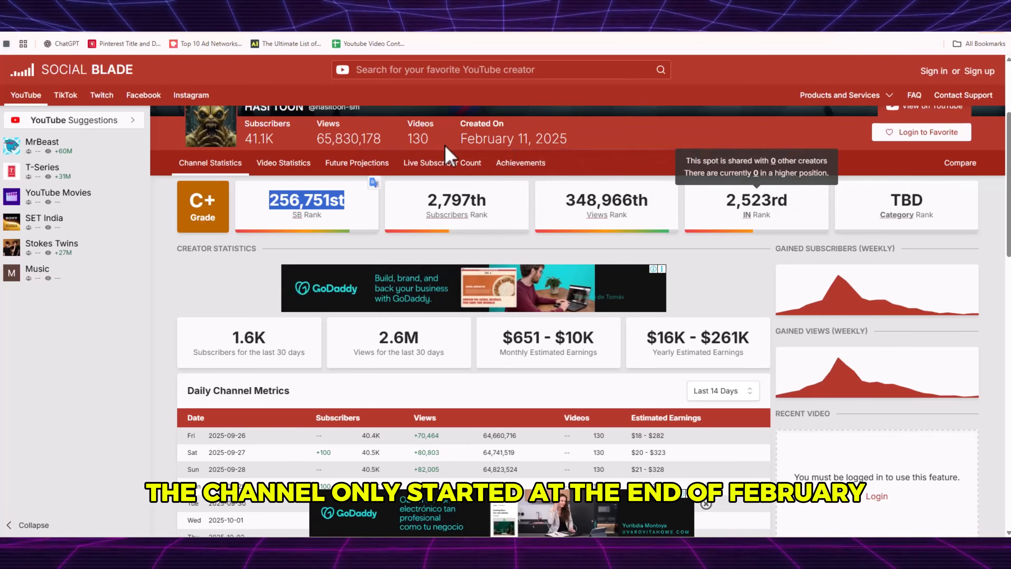
pyautogui.moveTo(405, 122); pyautogui.dragTo(593, 142)
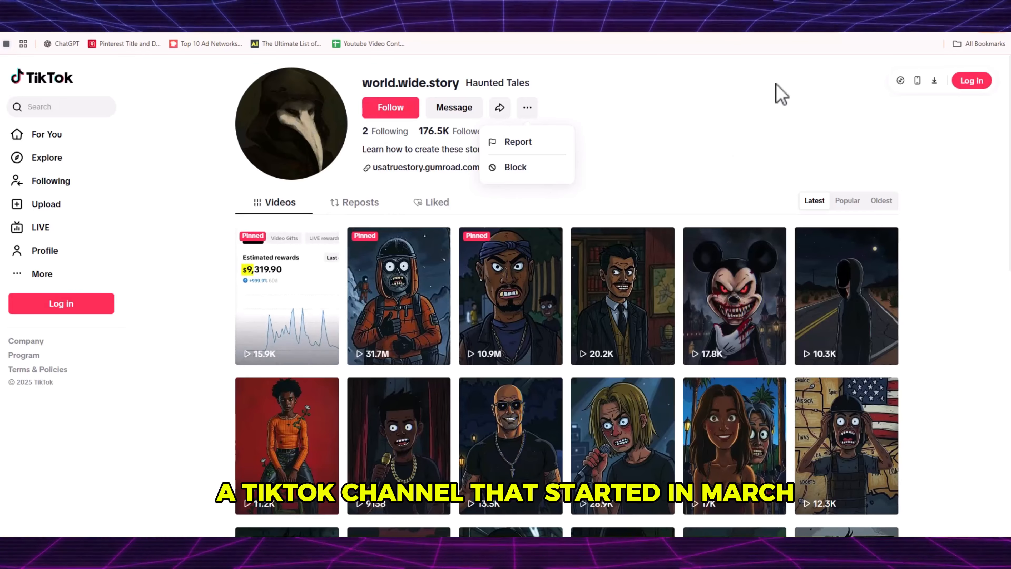
pyautogui.middleClick(774, 92)
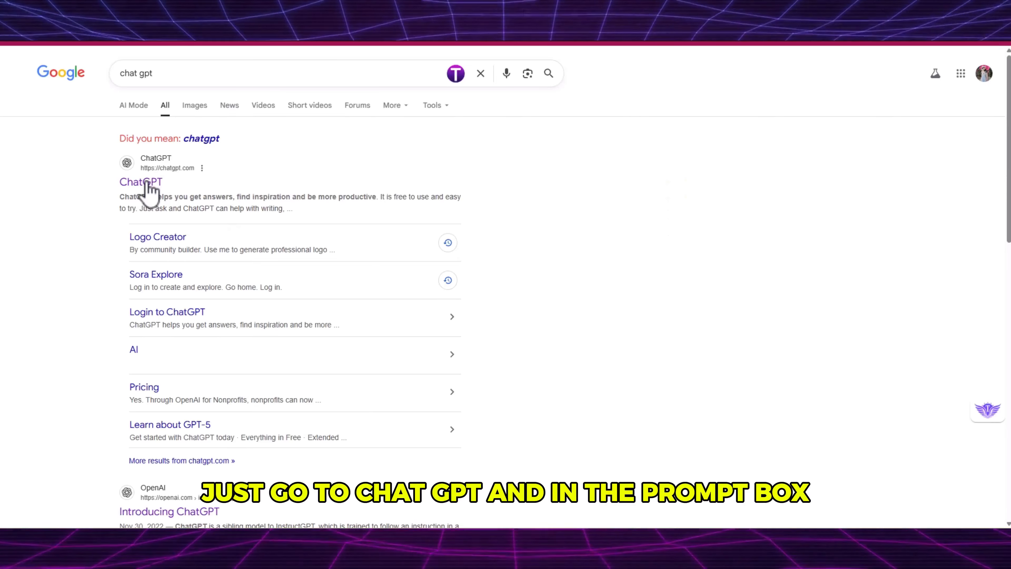
# Open ChatGPT from the search results and copy the prompt for 10 viral short video ideas from the notes file.
pyautogui.click(146, 182)
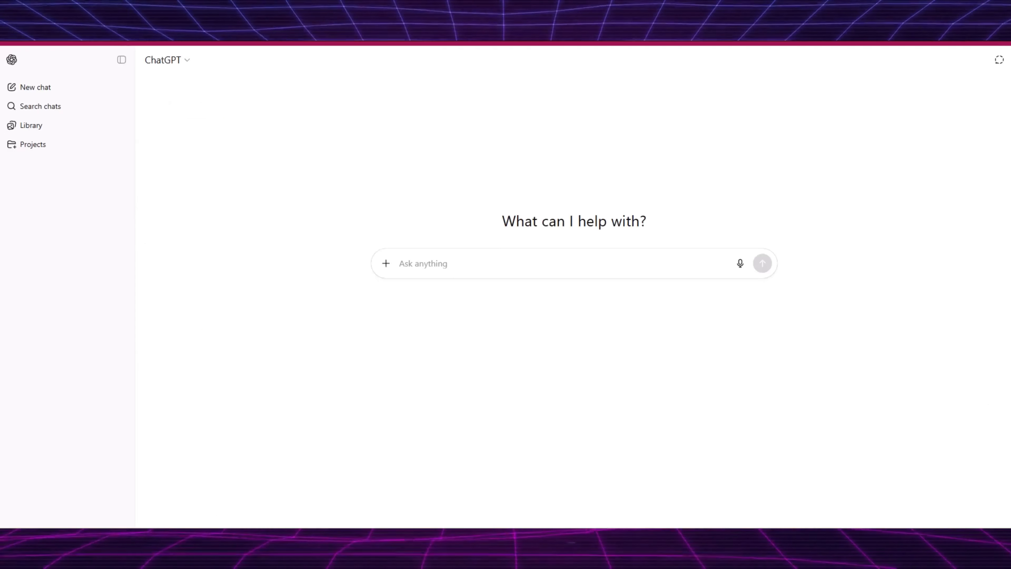
pyautogui.hotkey('alt', 'Tab')
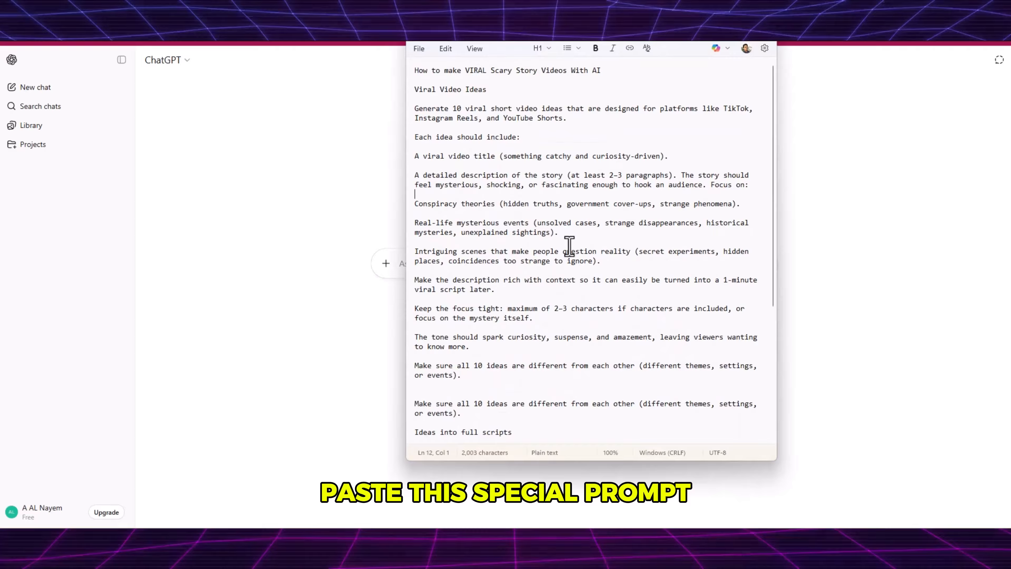
pyautogui.click(532, 233)
pyautogui.moveTo(417, 108); pyautogui.dragTo(549, 420)
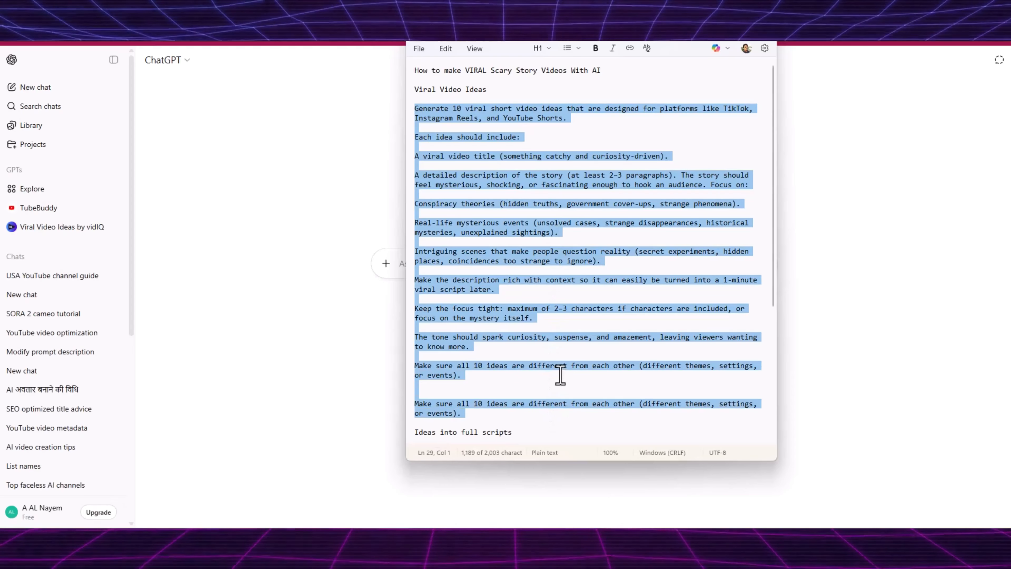
# Paste the copied viral video ideas prompt into ChatGPT and submit it.
pyautogui.click(367, 307)
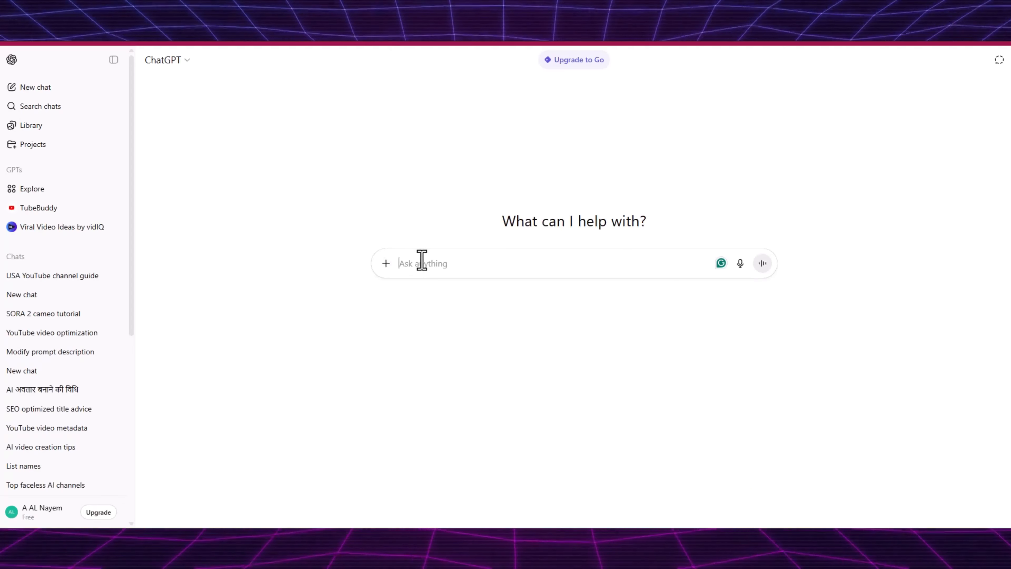
pyautogui.hotkey('ctrl', 'v')
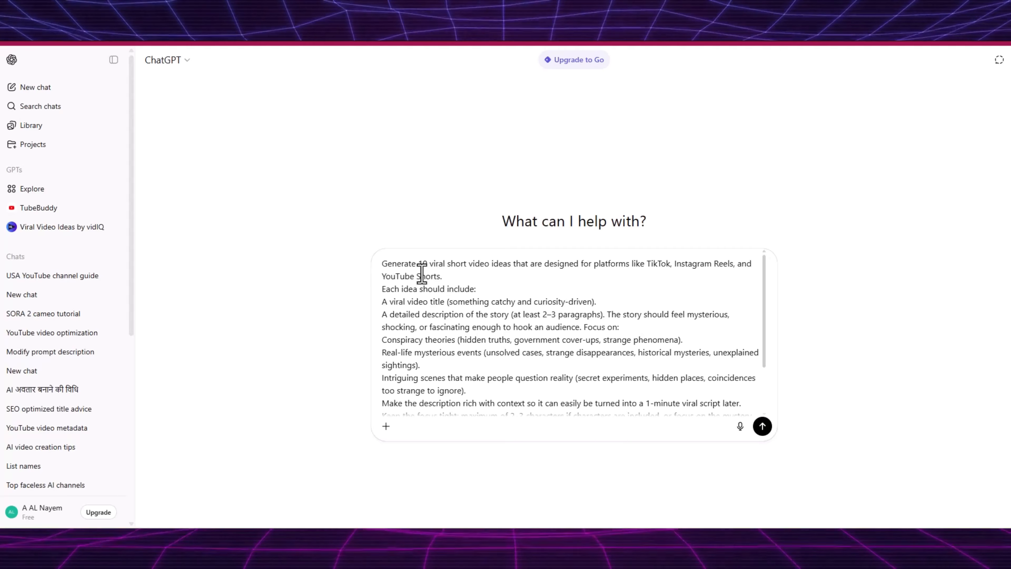
pyautogui.moveTo(422, 265); pyautogui.dragTo(521, 264)
pyautogui.click(564, 269)
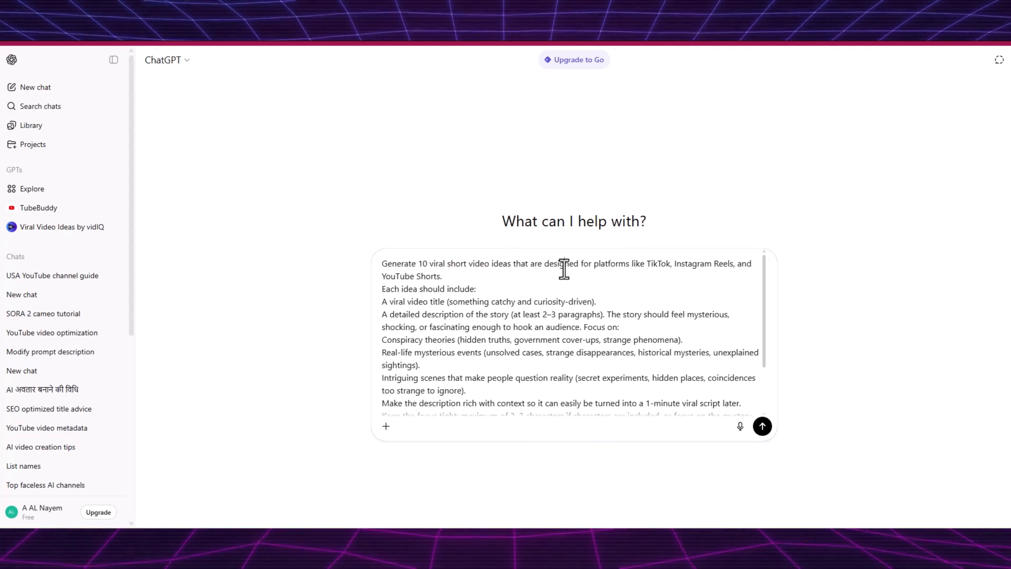
pyautogui.click(763, 426)
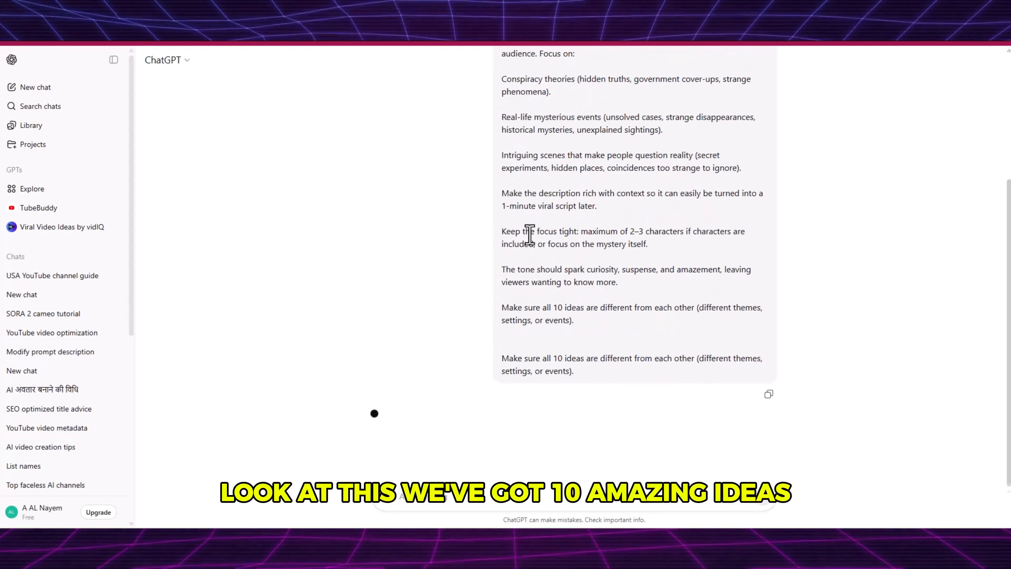
# Read through the generated viral video ideas and their stories down to the last one.
pyautogui.scroll(-10, 643, 264)
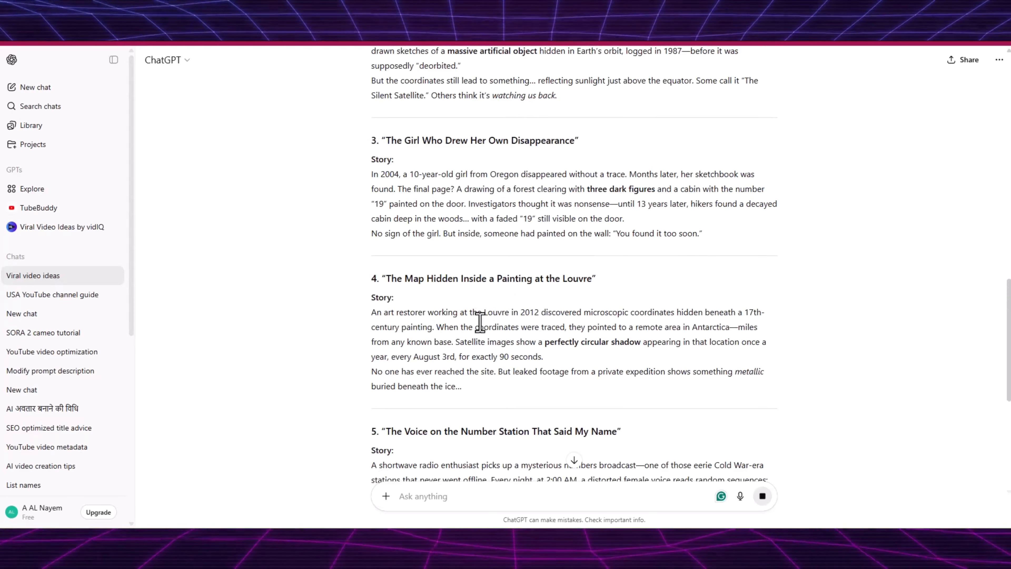
pyautogui.scroll(-4, 479, 323)
pyautogui.scroll(-4, 438, 321)
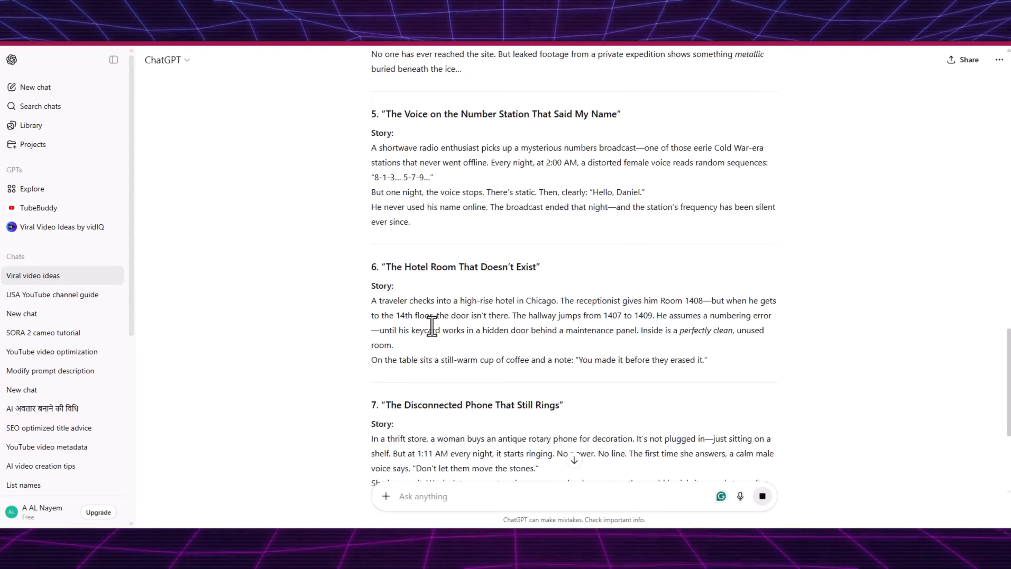
pyautogui.scroll(-3, 458, 337)
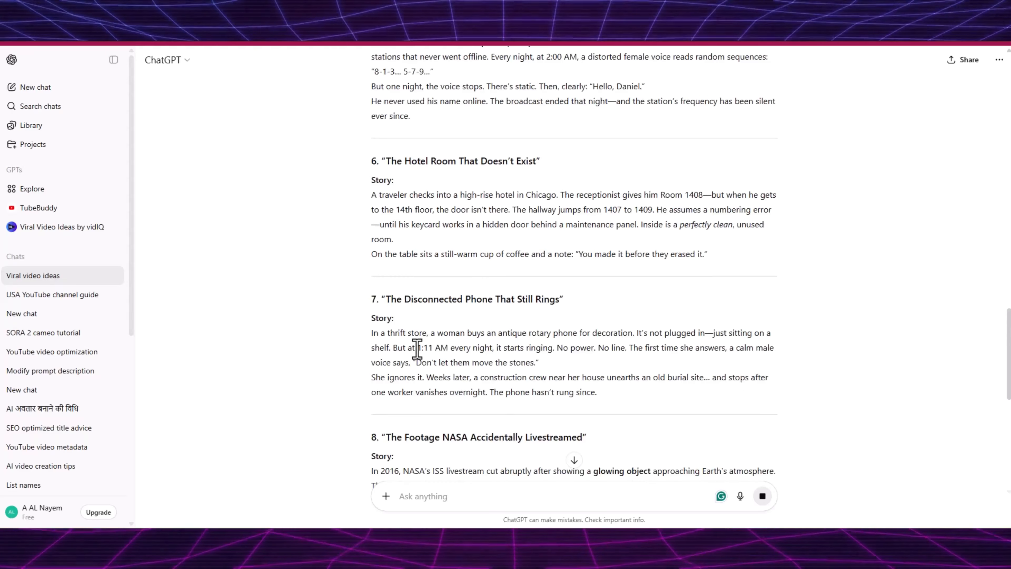
pyautogui.scroll(-4, 458, 318)
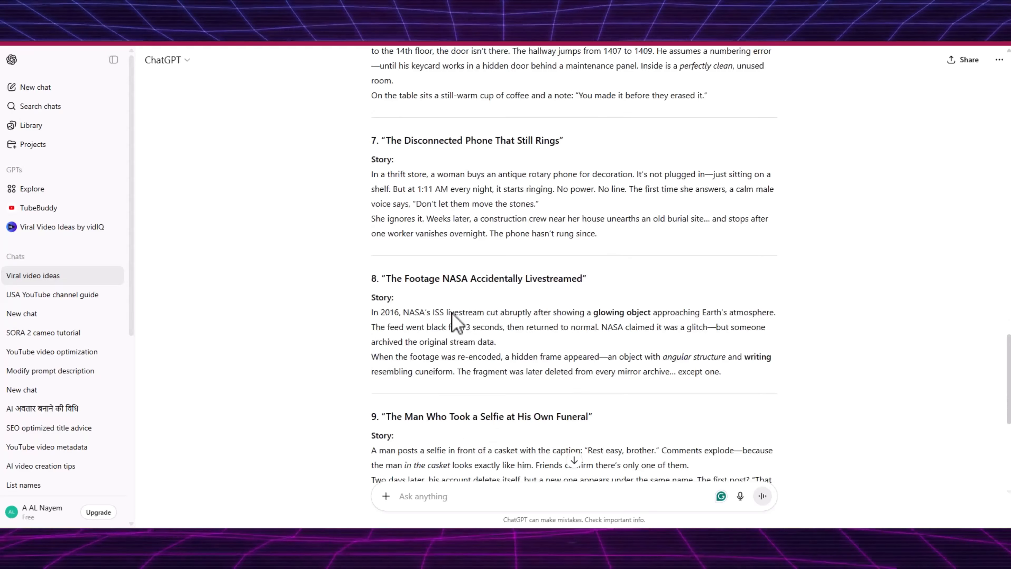
pyautogui.scroll(-1, 458, 331)
pyautogui.scroll(-1, 470, 353)
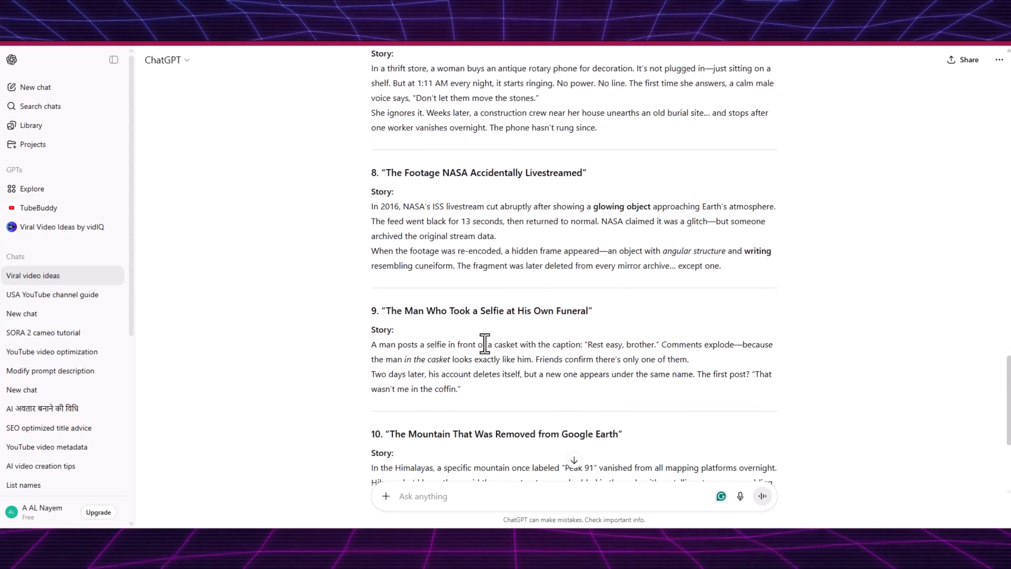
pyautogui.scroll(-3, 438, 337)
# Copy the title and full story of idea 3, "The Girl Who Drew Her Own Disappearance".
pyautogui.scroll(15, 390, 271)
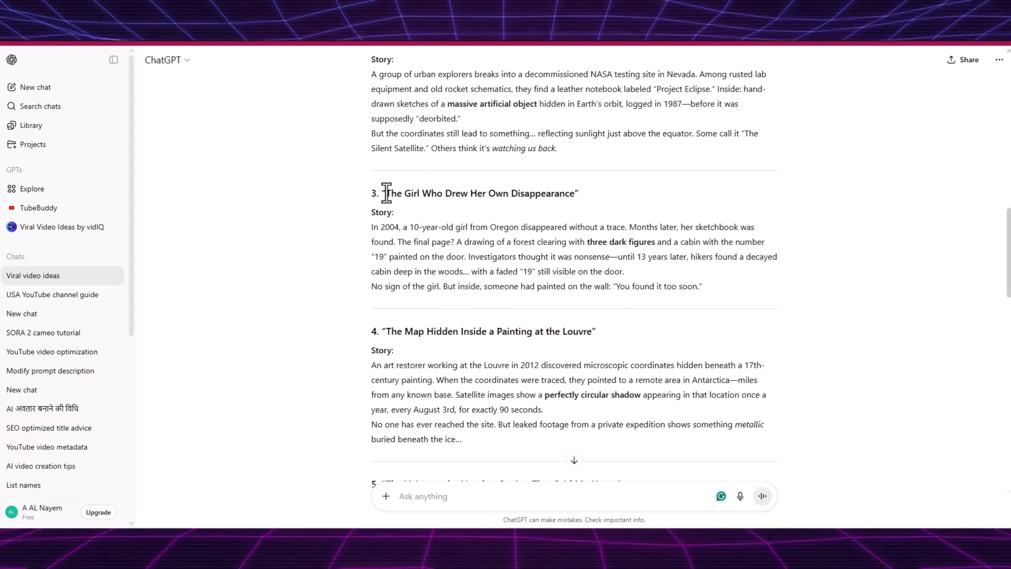
pyautogui.moveTo(382, 193)
pyautogui.mouseDown()
pyautogui.moveTo(481, 239)
pyautogui.moveTo(703, 282)
pyautogui.mouseUp()
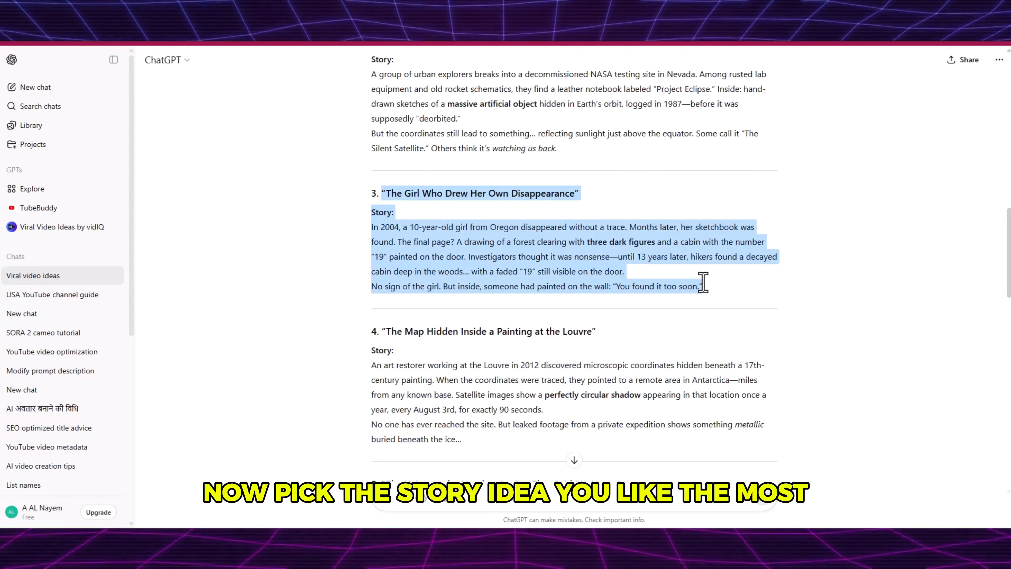
pyautogui.rightClick(593, 265)
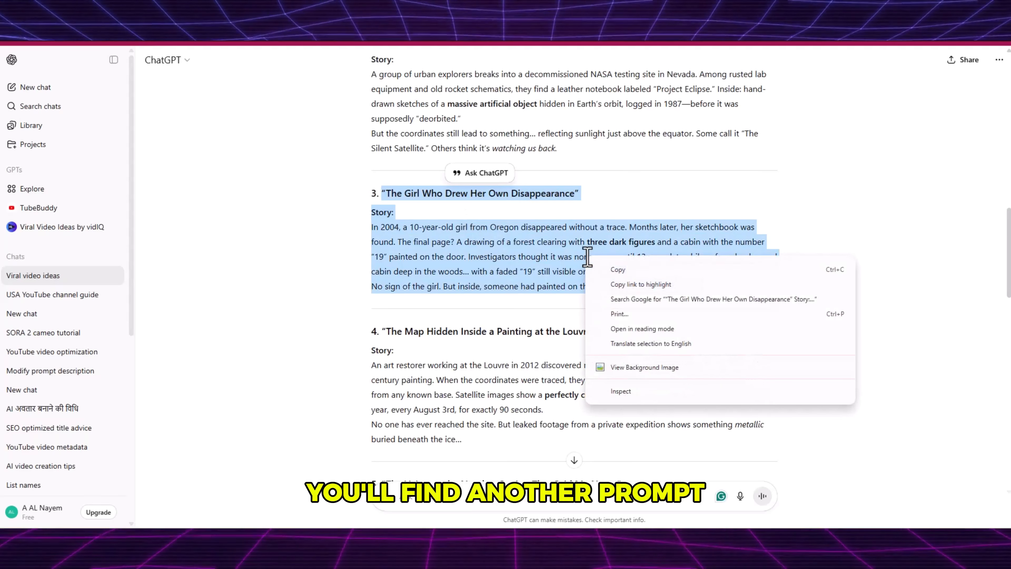
pyautogui.click(599, 270)
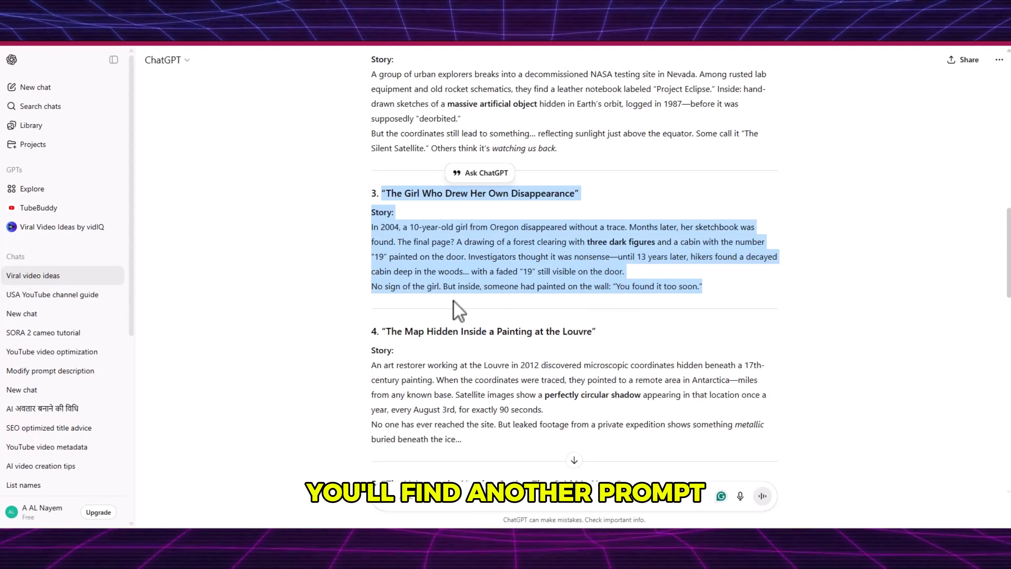
# Start a new chat and paste in the "Ideas into full scripts" prompt copied from the notes file.
pyautogui.click(44, 88)
pyautogui.hotkey('alt', 'Tab')
pyautogui.moveTo(415, 249); pyautogui.dragTo(640, 446)
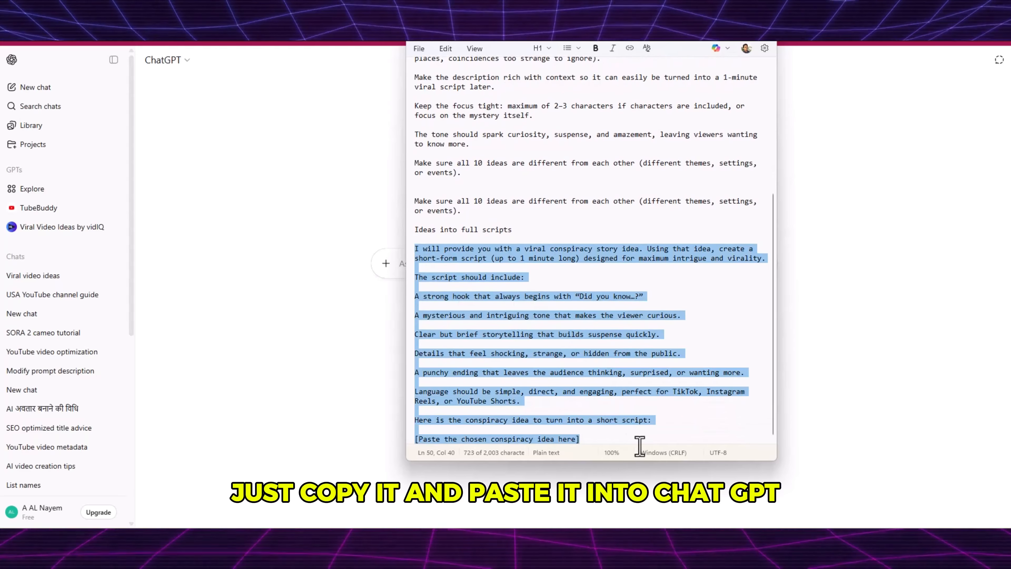
pyautogui.hotkey('ctrl', 'c')
pyautogui.click(319, 329)
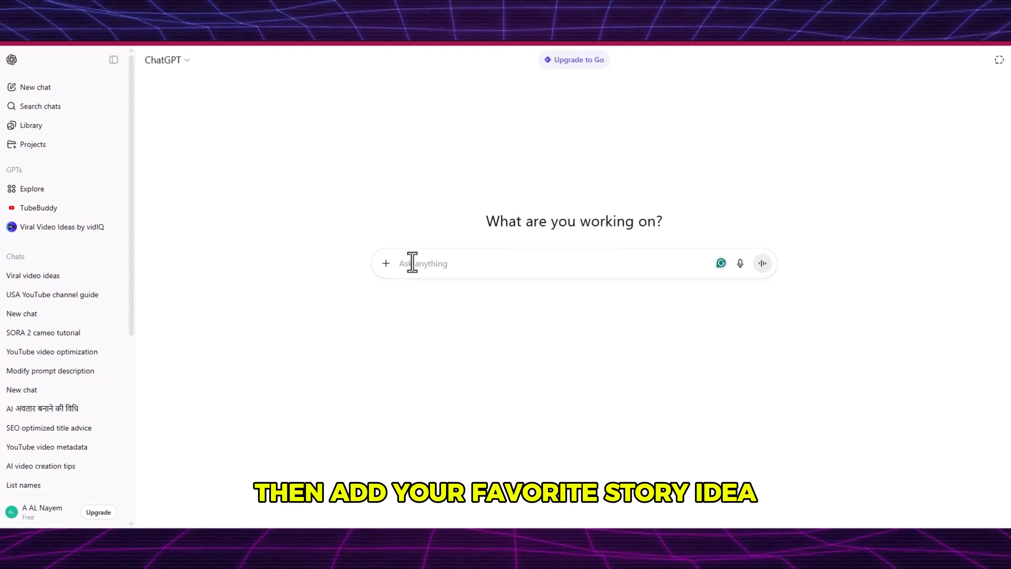
pyautogui.hotkey('ctrl', 'v')
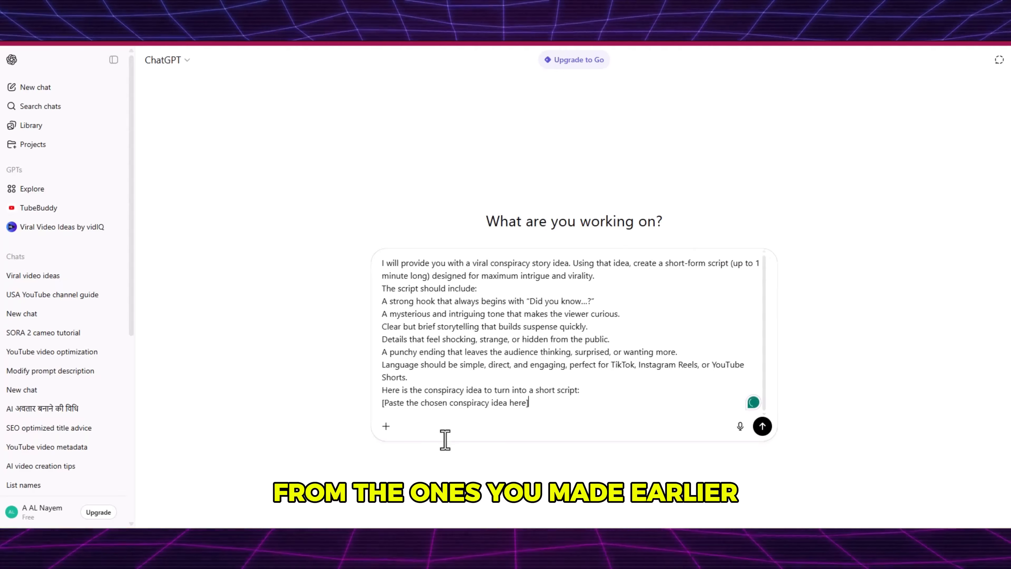
# Replace the prompt's bracketed placeholder with the copied "The Girl Who Drew Her Own Disappearance" story and submit it.
pyautogui.moveTo(528, 403); pyautogui.dragTo(386, 406)
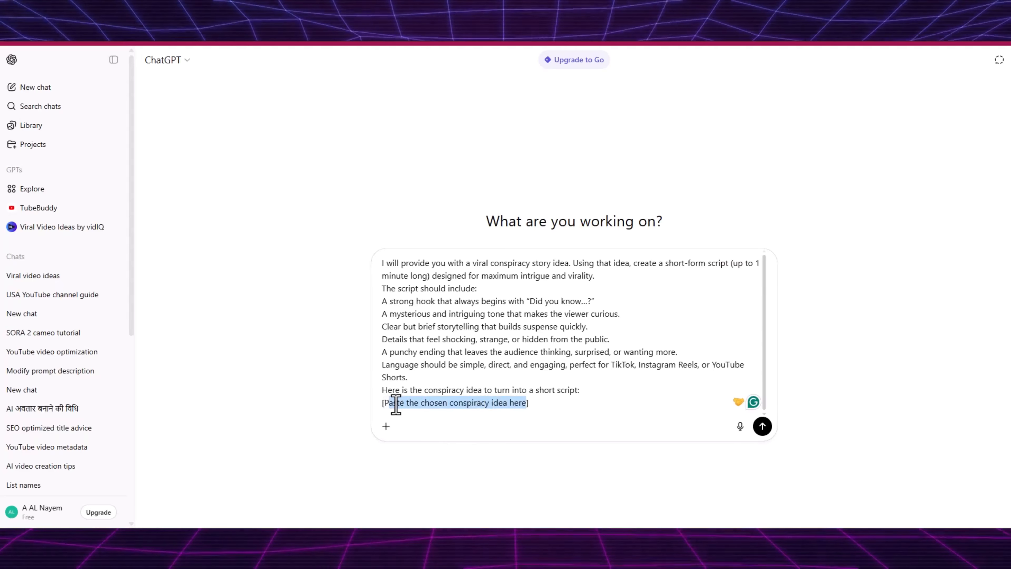
pyautogui.press('BackSpace')
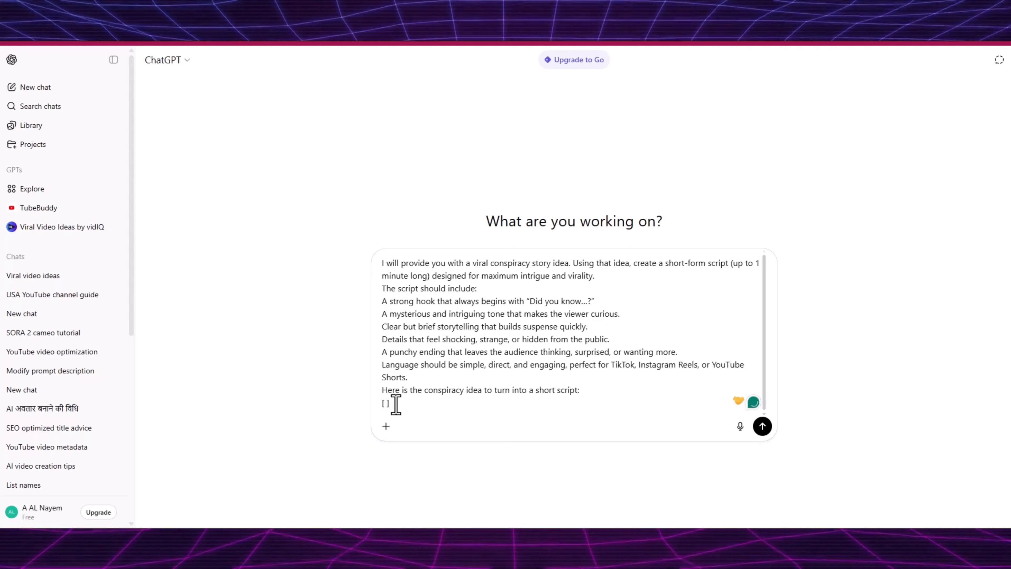
pyautogui.press('super+v')
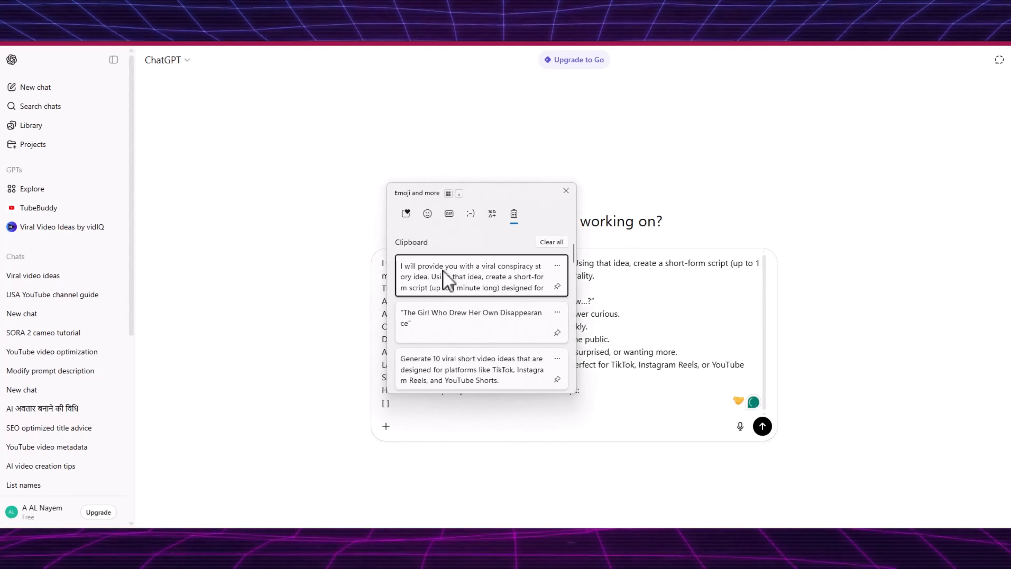
pyautogui.click(460, 319)
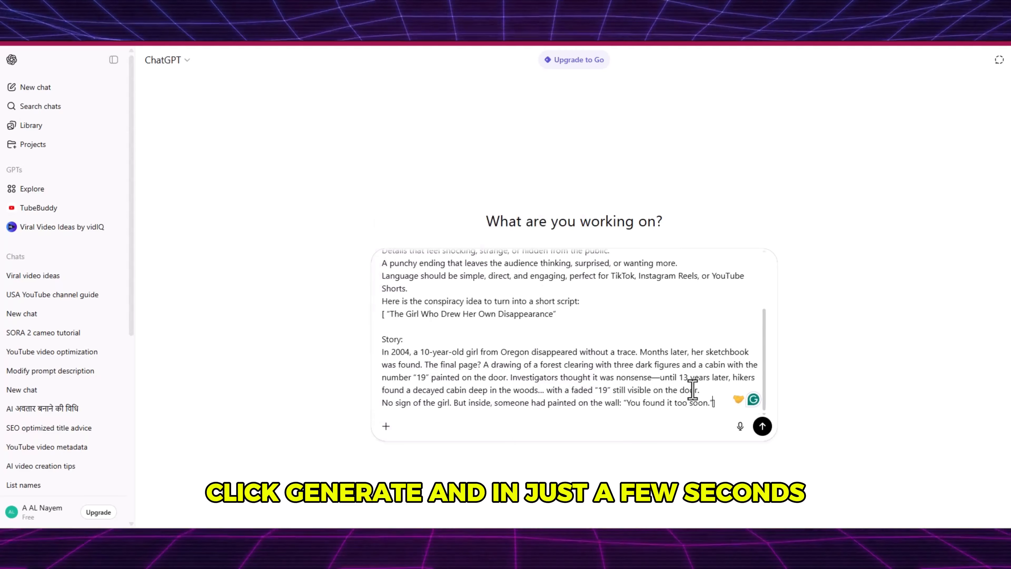
pyautogui.click(761, 426)
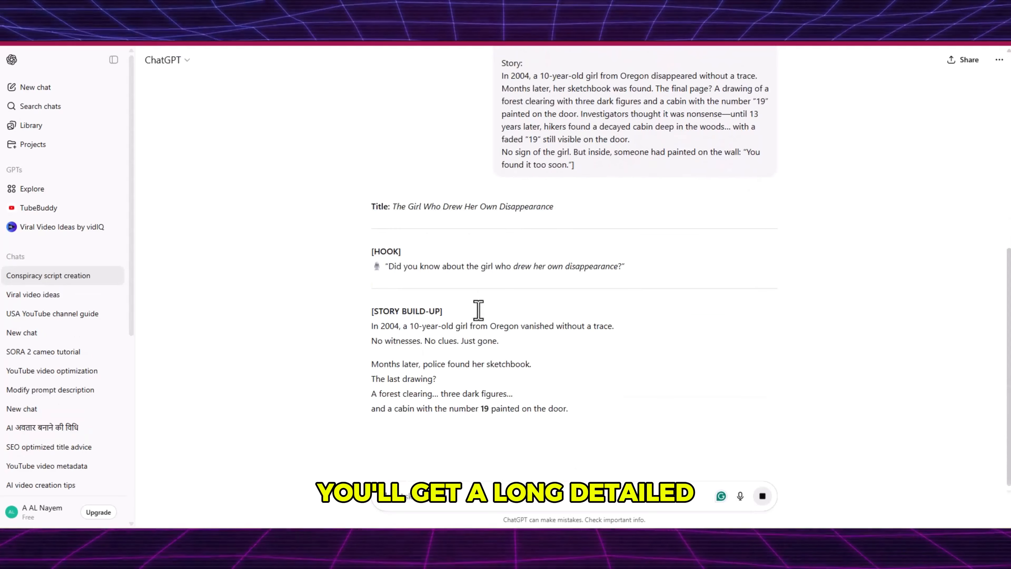
# Read through the generated short script from the hook to the ending.
pyautogui.scroll(-2, 458, 282)
pyautogui.scroll(-2, 474, 280)
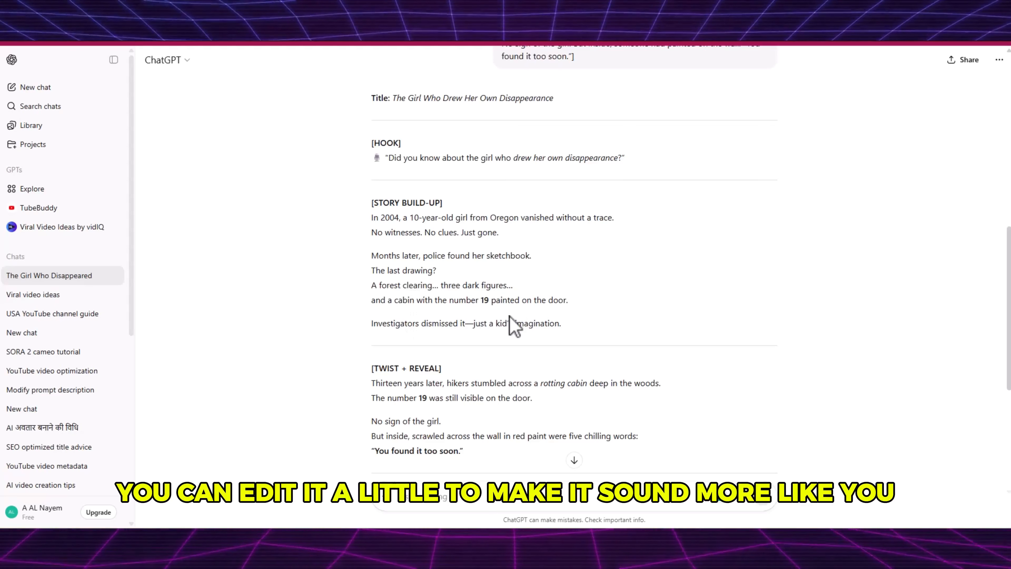
pyautogui.scroll(-2, 424, 330)
pyautogui.scroll(-2, 423, 330)
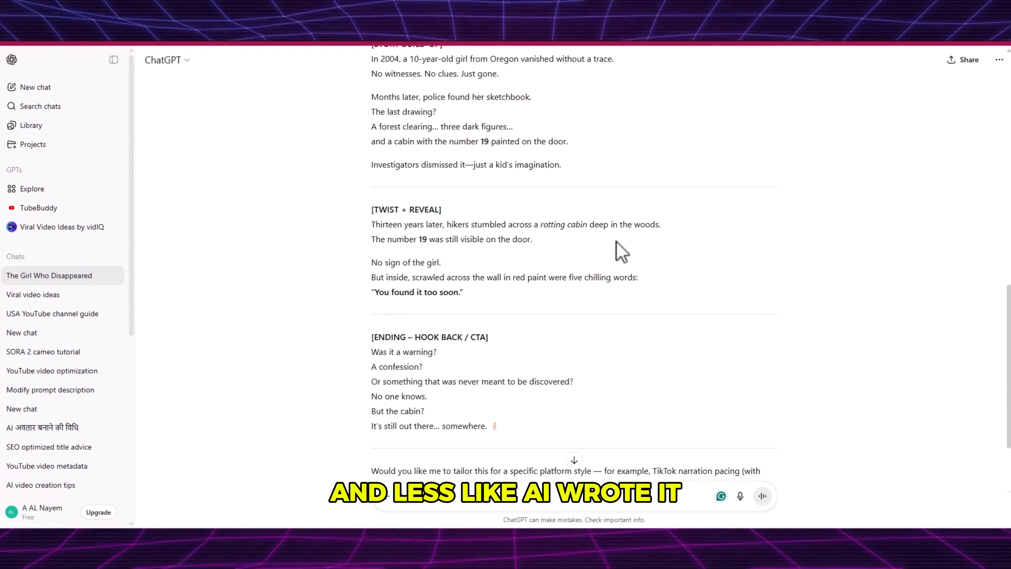
pyautogui.scroll(-1, 395, 290)
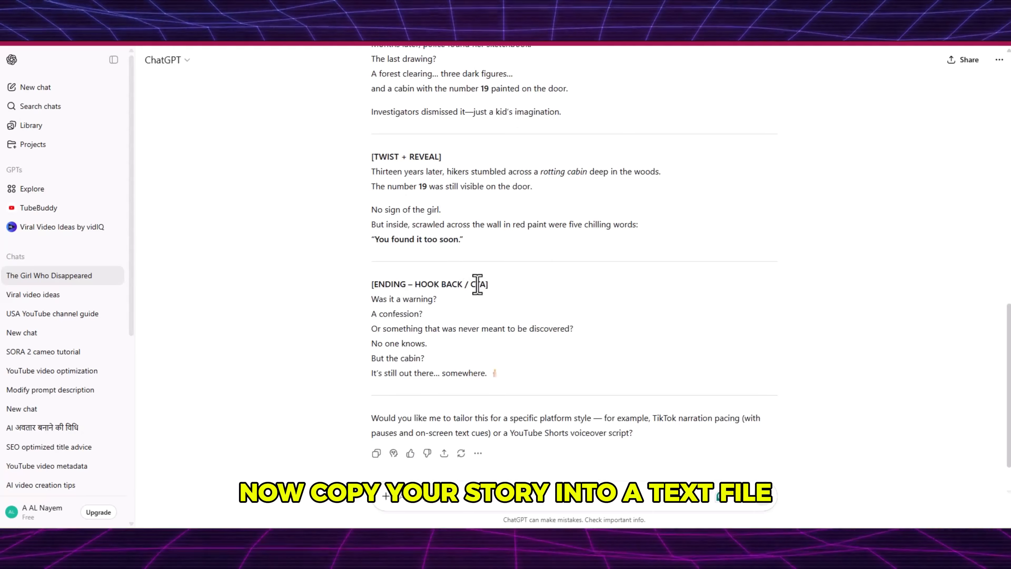
pyautogui.scroll(3, 384, 278)
pyautogui.moveTo(372, 165); pyautogui.dragTo(542, 323)
pyautogui.scroll(-1, 546, 323)
pyautogui.scroll(-1, 603, 323)
pyautogui.click(384, 355)
# Copy the script from "In 2004, a 10-year-old girl" through "You found it too soon." into a blank text file.
pyautogui.scroll(4, 384, 355)
pyautogui.moveTo(465, 454); pyautogui.dragTo(371, 266)
pyautogui.scroll(1, 358, 301)
pyautogui.click(388, 273)
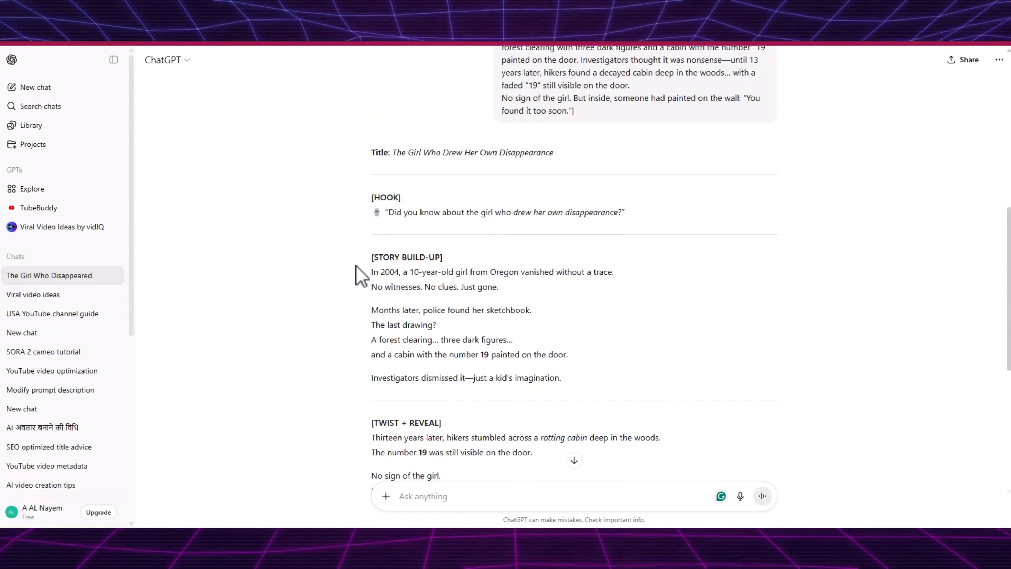
pyautogui.hotkey('alt', 'Tab')
pyautogui.hotkey('ctrl', 'v')
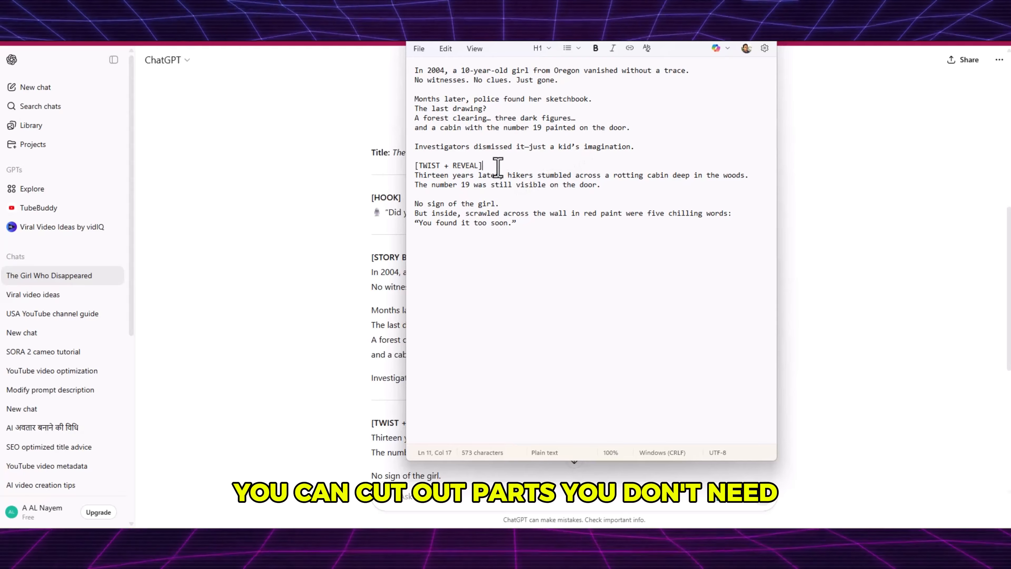
# Delete the "[TWIST + REVEAL]" heading line from the script in the text file.
pyautogui.moveTo(494, 165); pyautogui.dragTo(415, 156)
pyautogui.press('BackSpace')
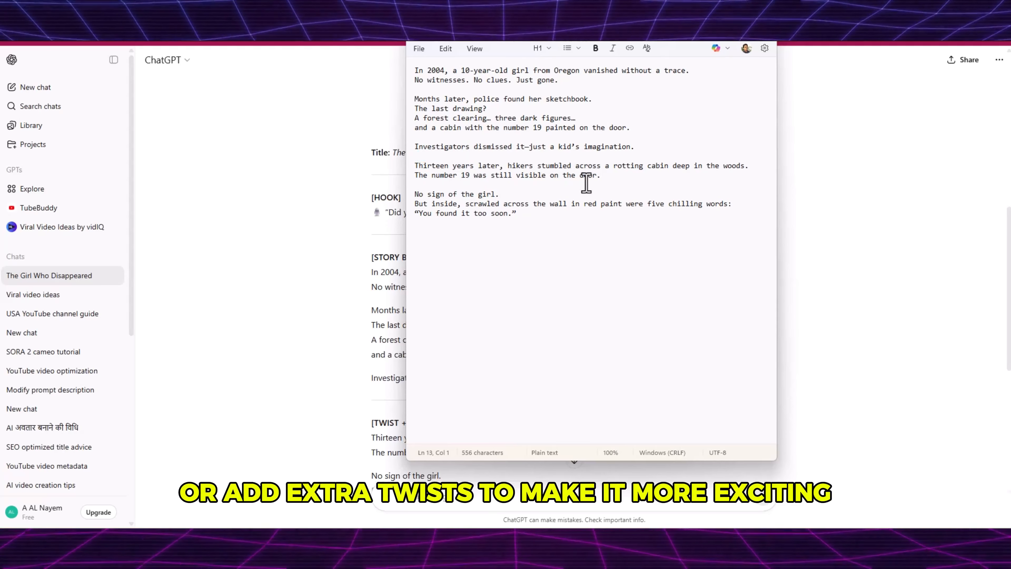
pyautogui.click(501, 195)
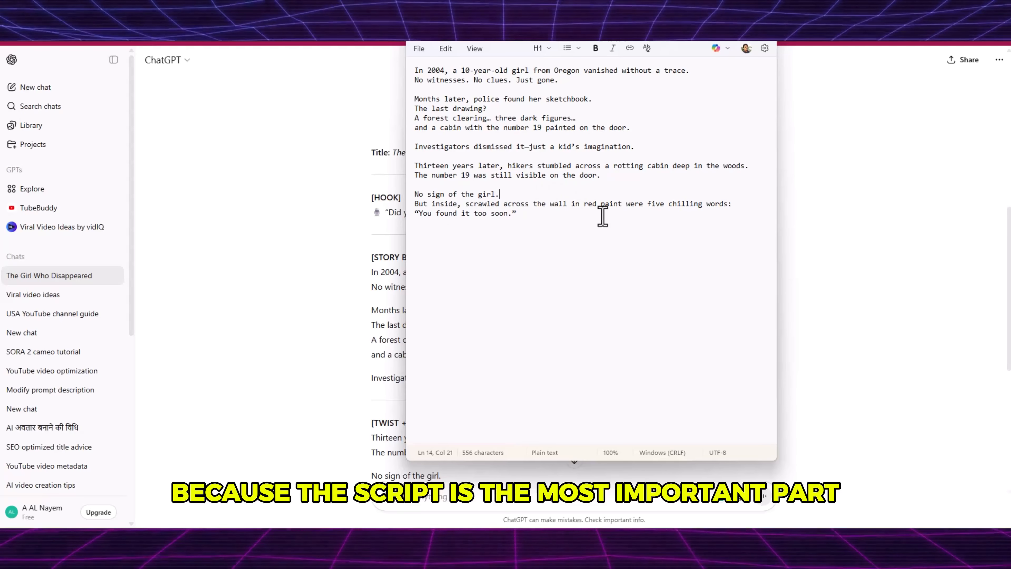
# Return from the text file to the ChatGPT conversation and look over the rest of the generated script.
pyautogui.click(676, 213)
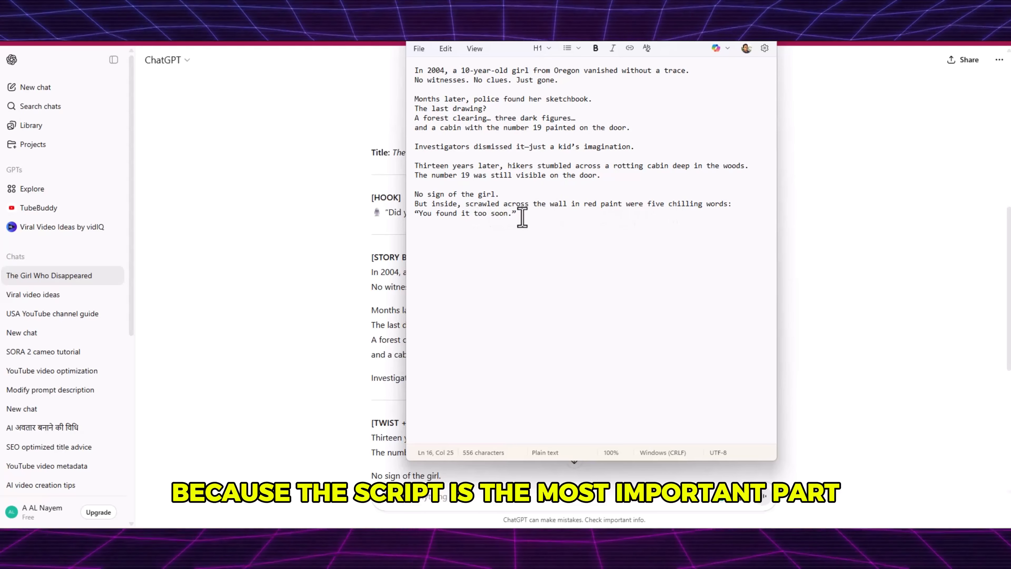
pyautogui.click(327, 79)
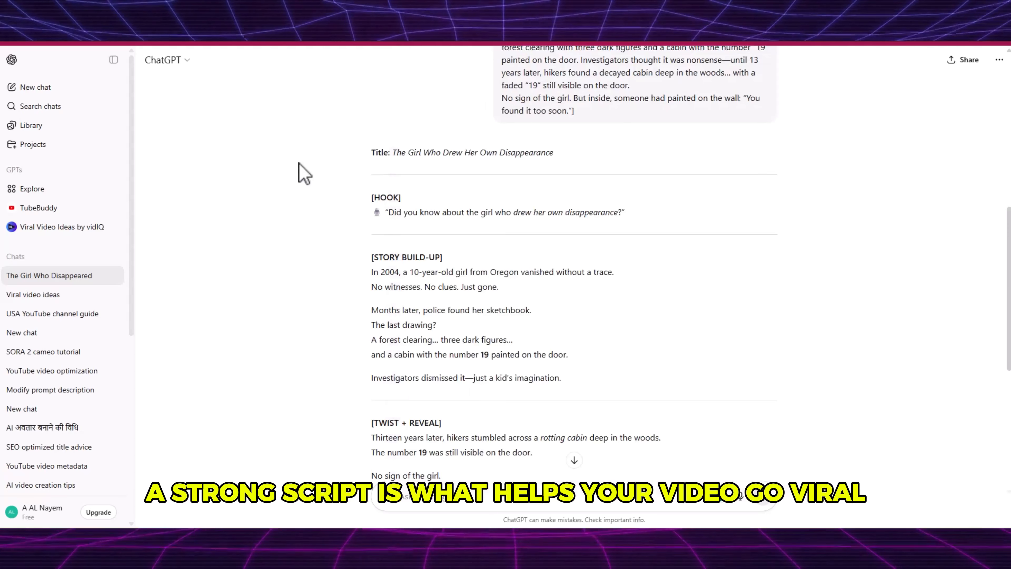
pyautogui.scroll(-4, 429, 244)
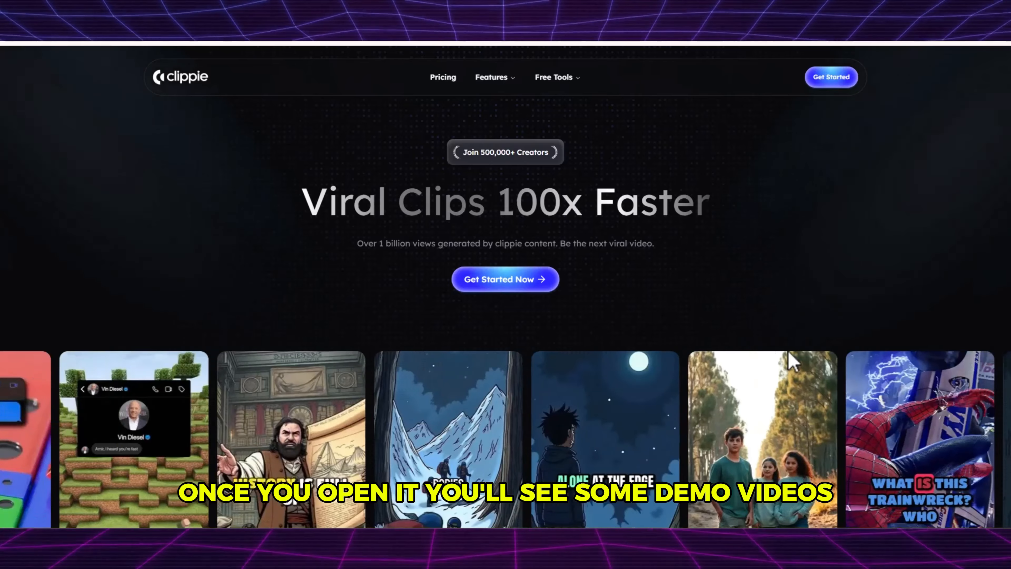
# Look through the demo videos on the Clippie homepage.
pyautogui.scroll(-7, 720, 276)
pyautogui.scroll(2, 727, 279)
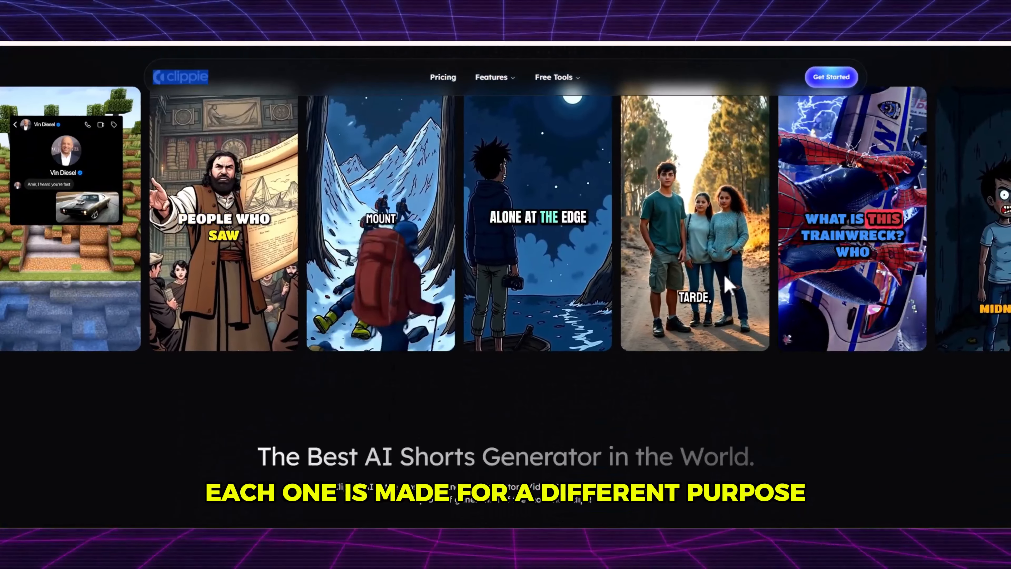
pyautogui.scroll(2, 792, 289)
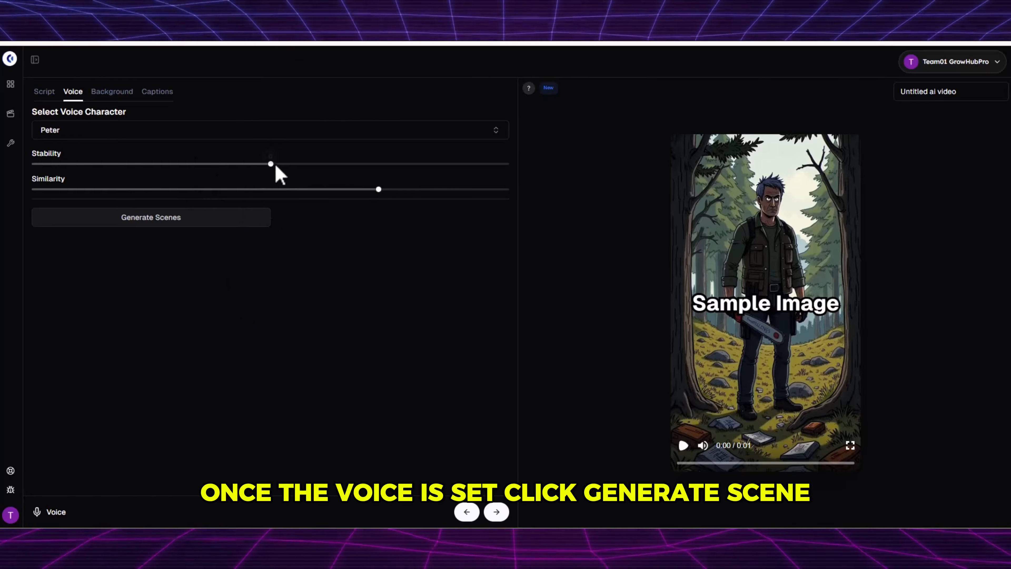
# Raise the stability and similarity of the Peter voice slightly and generate the video's scenes.
pyautogui.moveTo(277, 170); pyautogui.dragTo(286, 171)
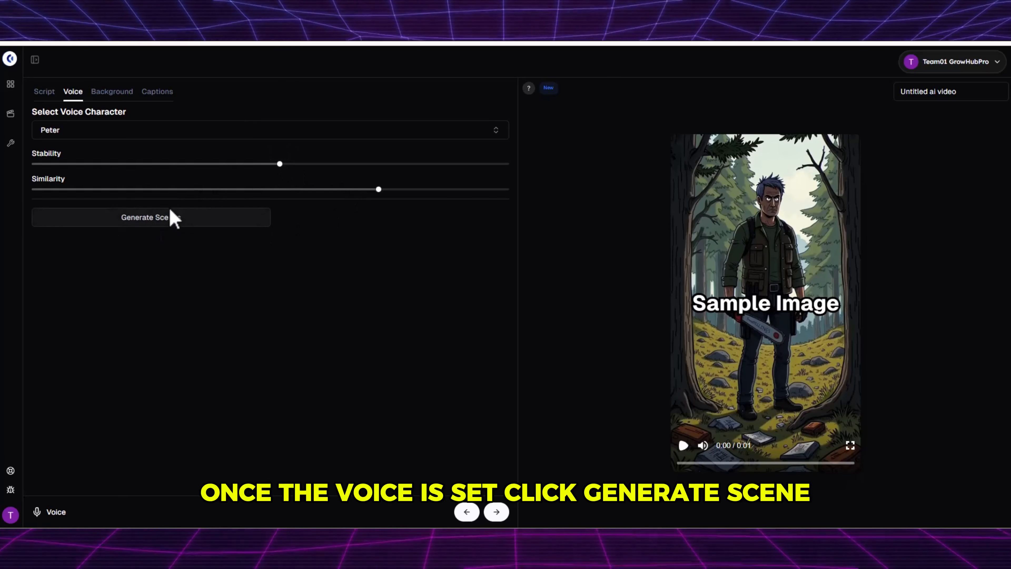
pyautogui.moveTo(378, 190); pyautogui.dragTo(403, 199)
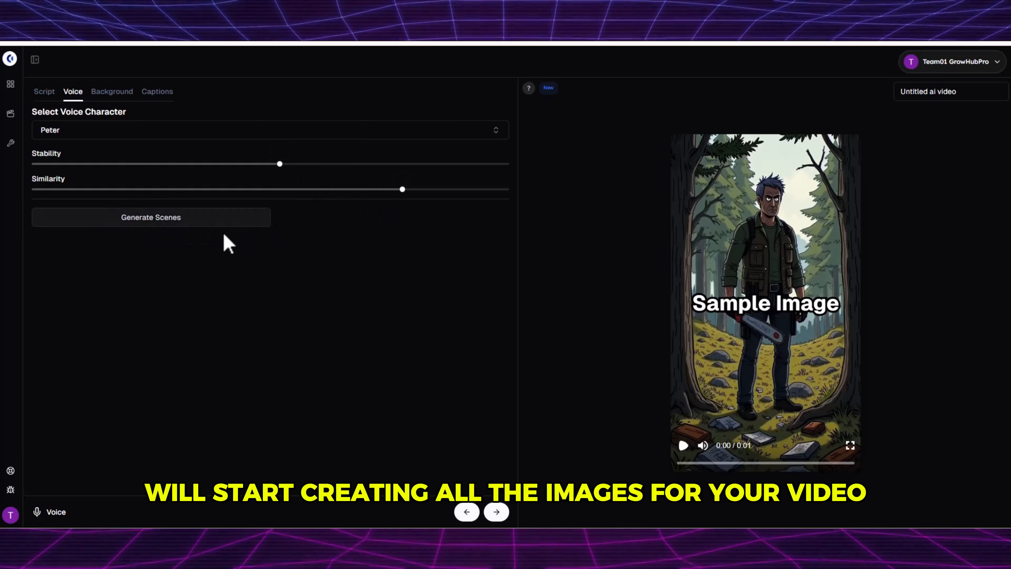
pyautogui.click(171, 219)
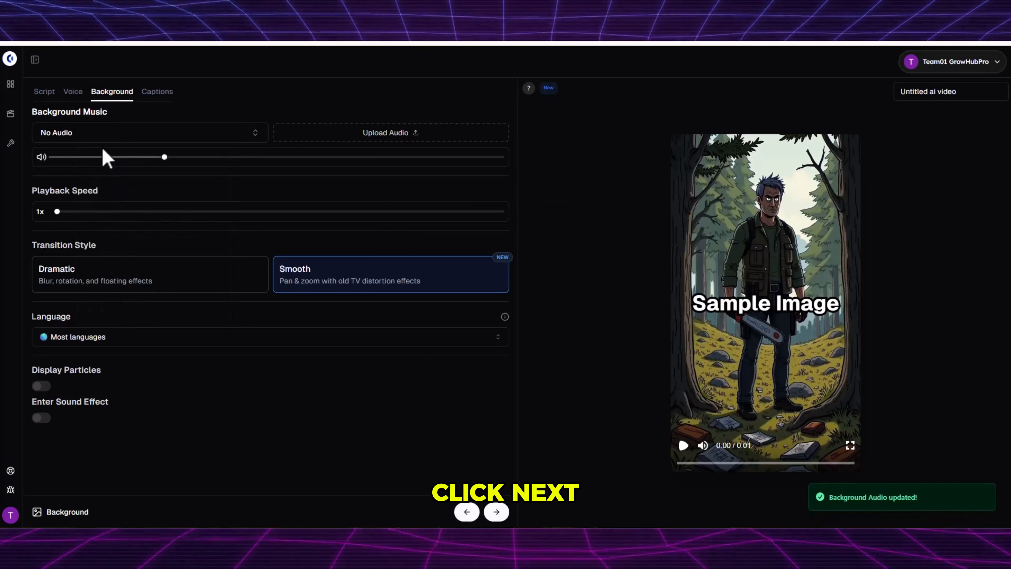
# Preview several background music tracks, including "Tonight you belong to me", "3am walk", "Adventure", "FluffingDuck" and "Fallen Down (slowed and reverb)".
pyautogui.click(97, 137)
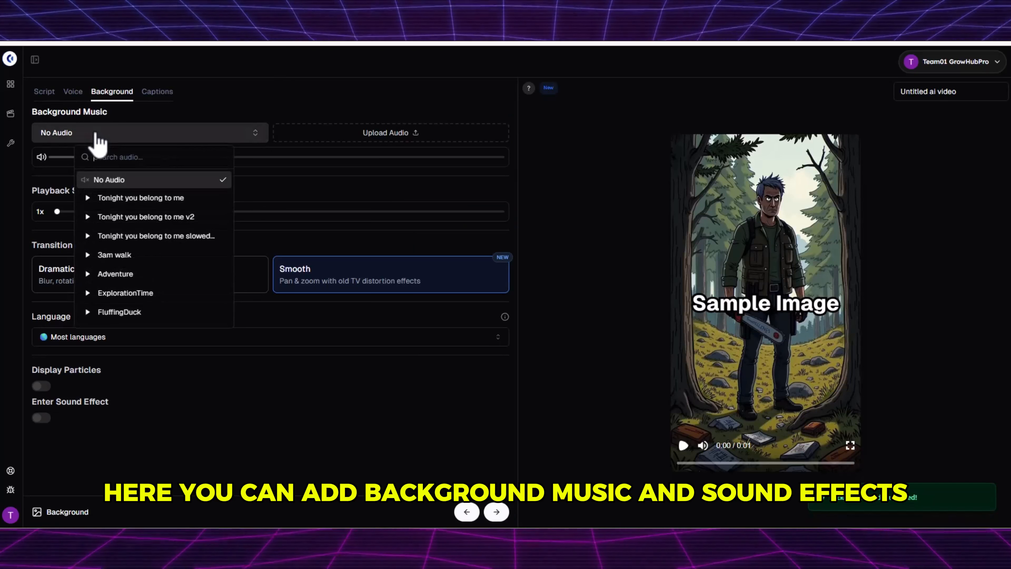
pyautogui.click(87, 198)
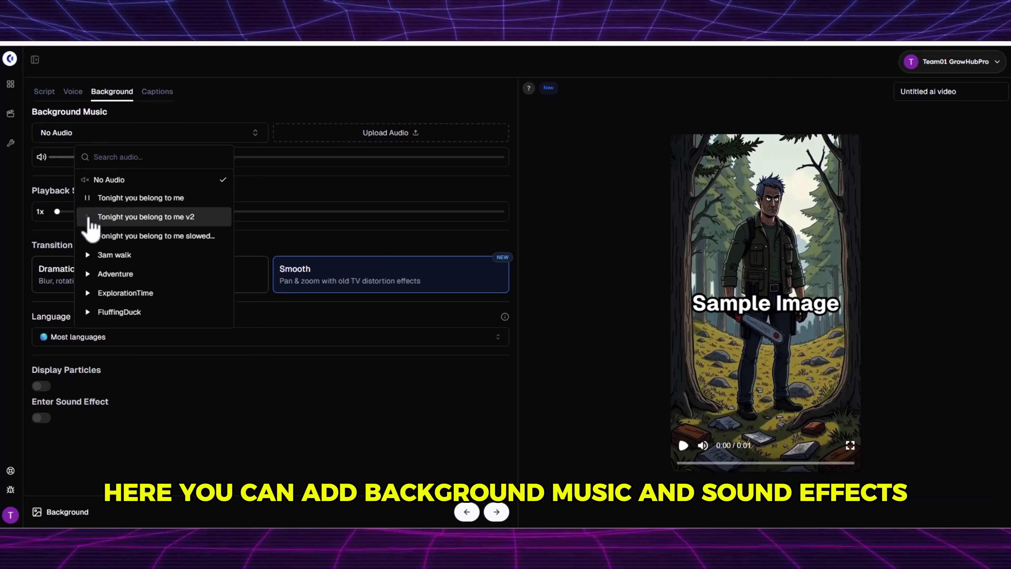
pyautogui.click(87, 236)
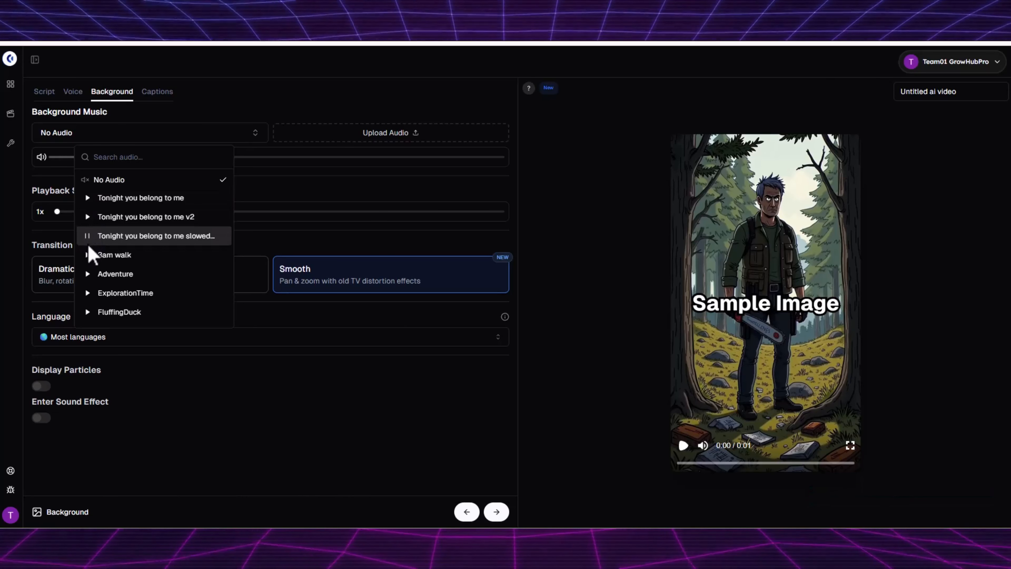
pyautogui.click(88, 255)
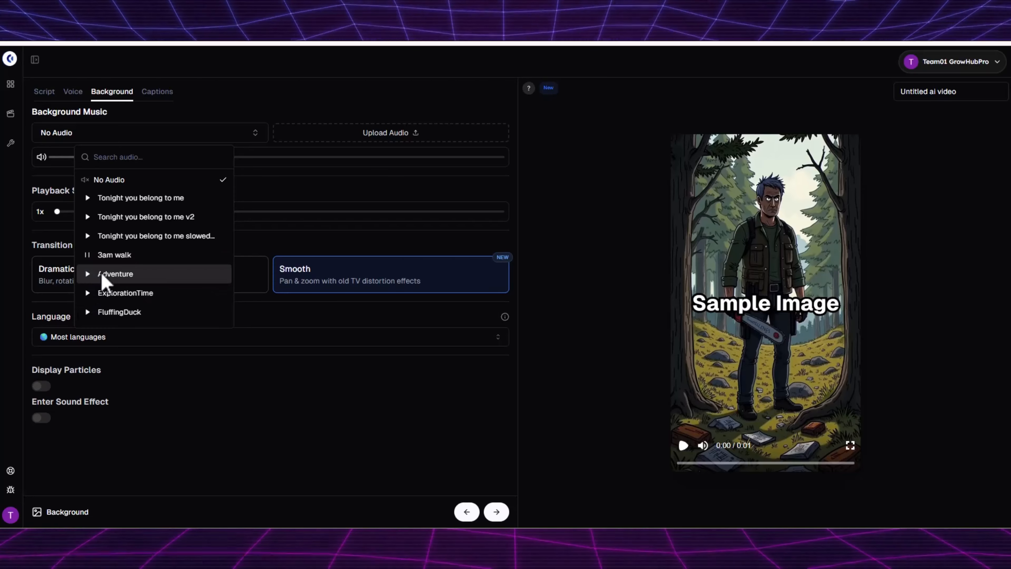
pyautogui.click(89, 274)
pyautogui.scroll(-2, 149, 225)
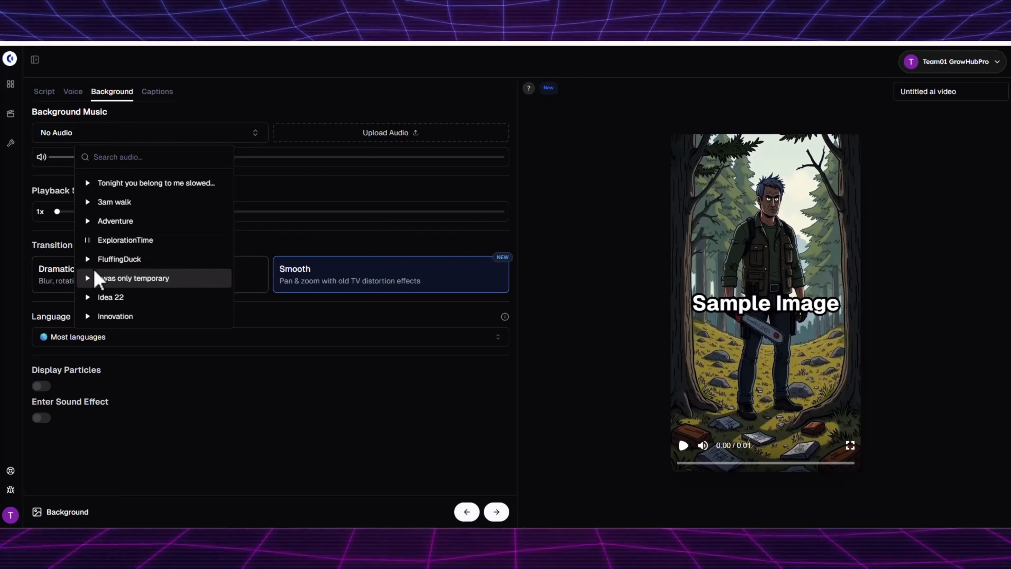
pyautogui.click(89, 258)
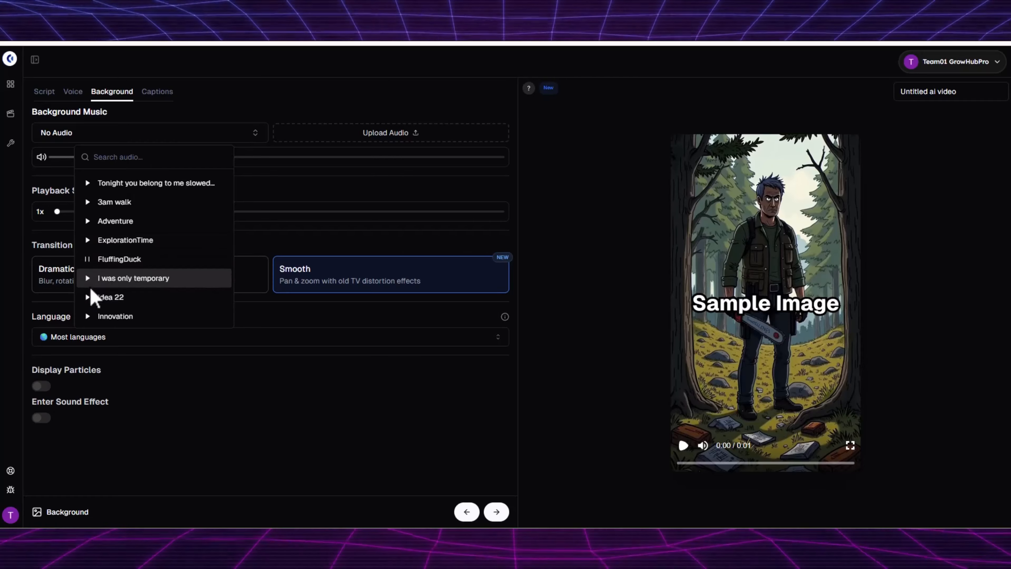
pyautogui.scroll(-5, 119, 287)
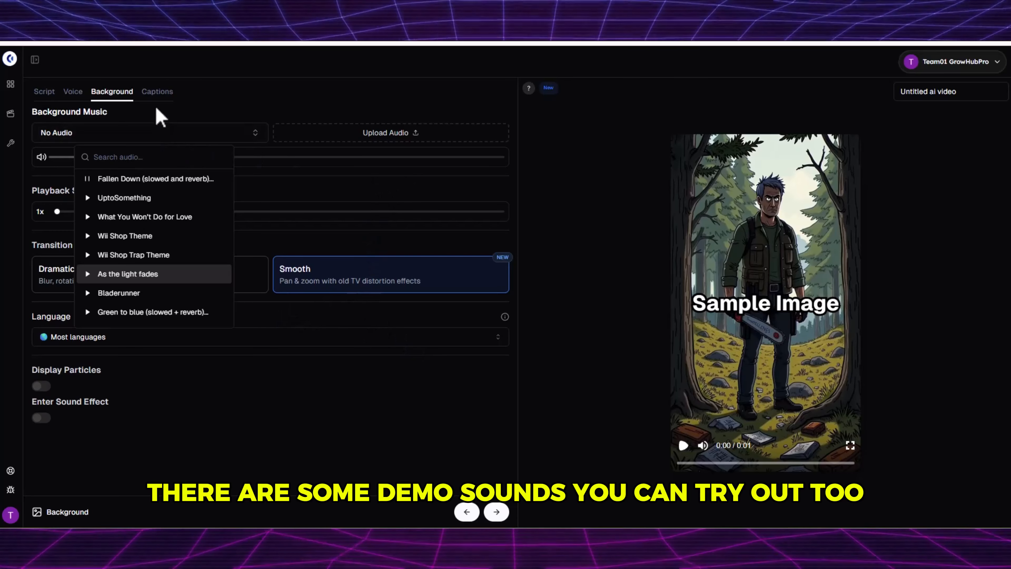
# Try several caption styles for the video and choose the white "HEY THERE, IT'S" style with yellow word highlighting.
pyautogui.click(157, 92)
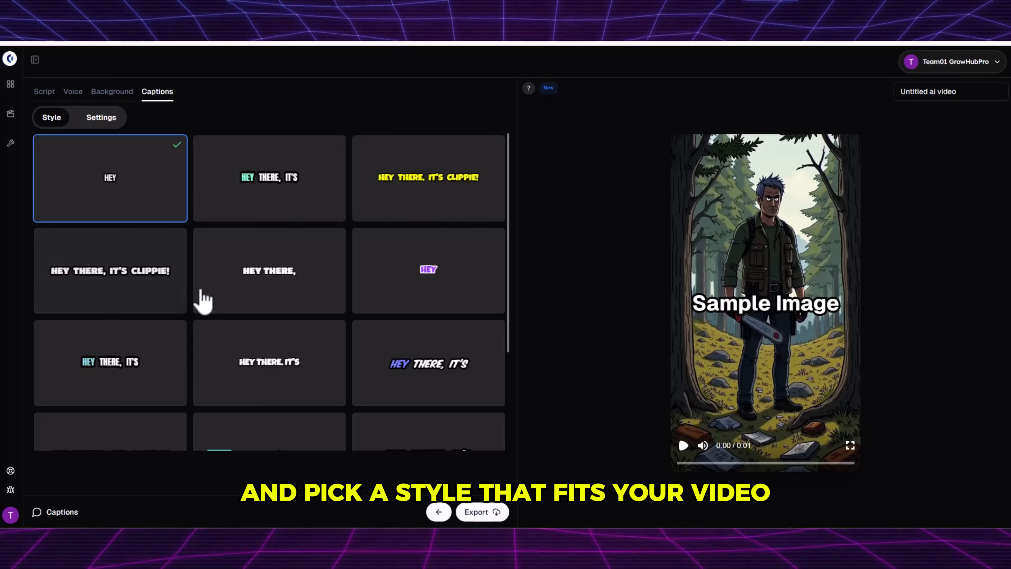
pyautogui.click(239, 286)
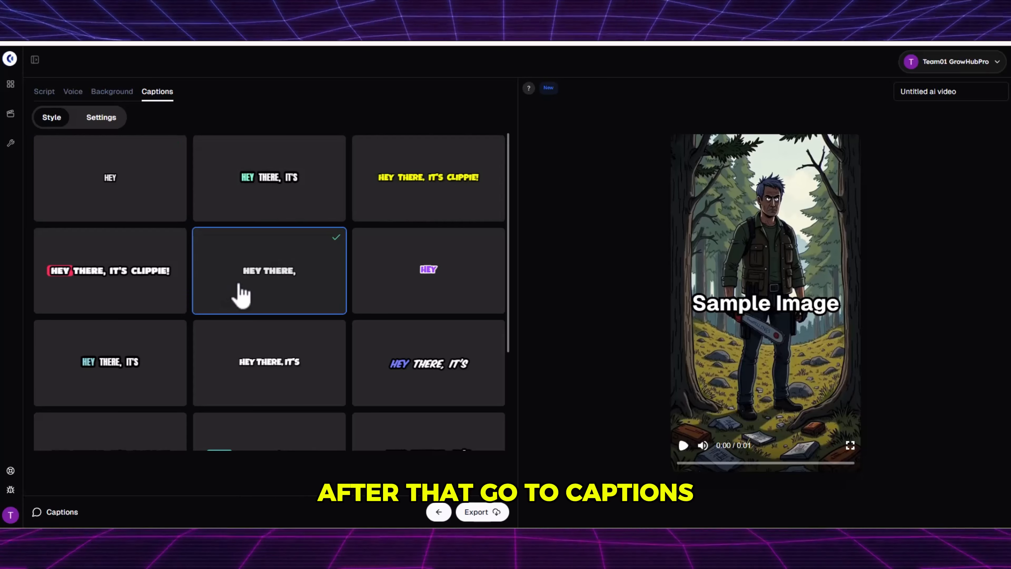
pyautogui.scroll(-3, 410, 362)
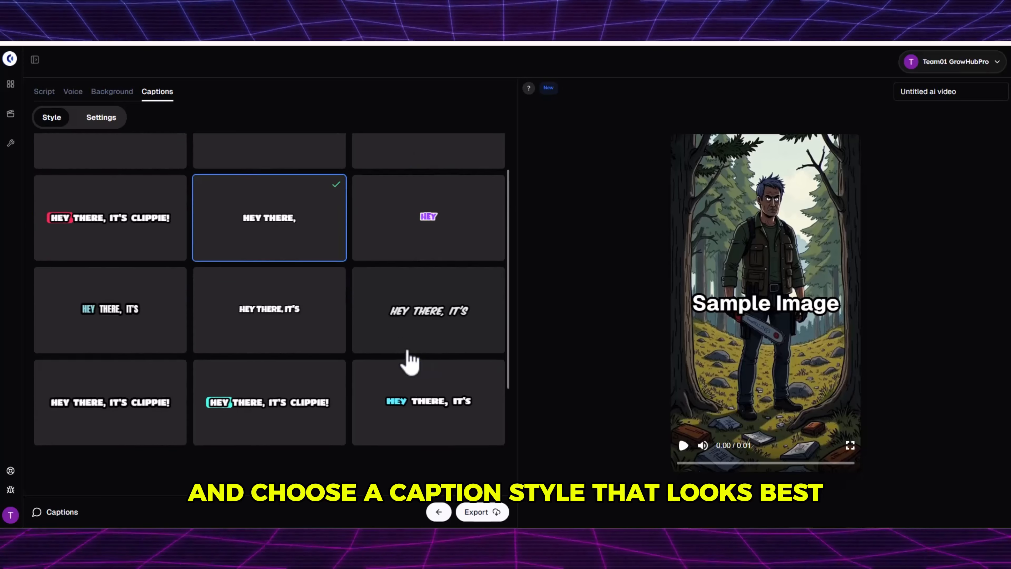
pyautogui.click(235, 346)
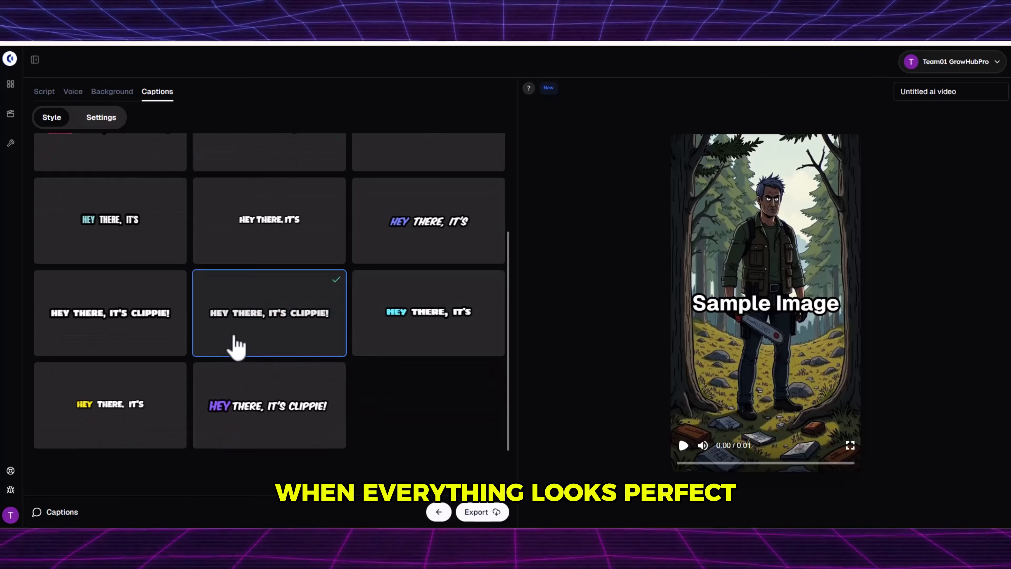
pyautogui.click(113, 426)
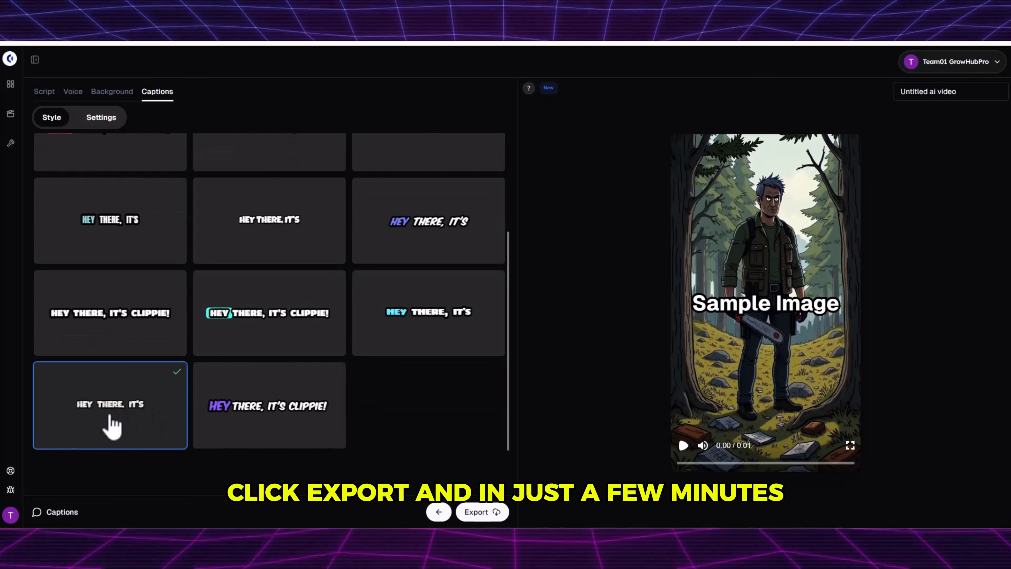